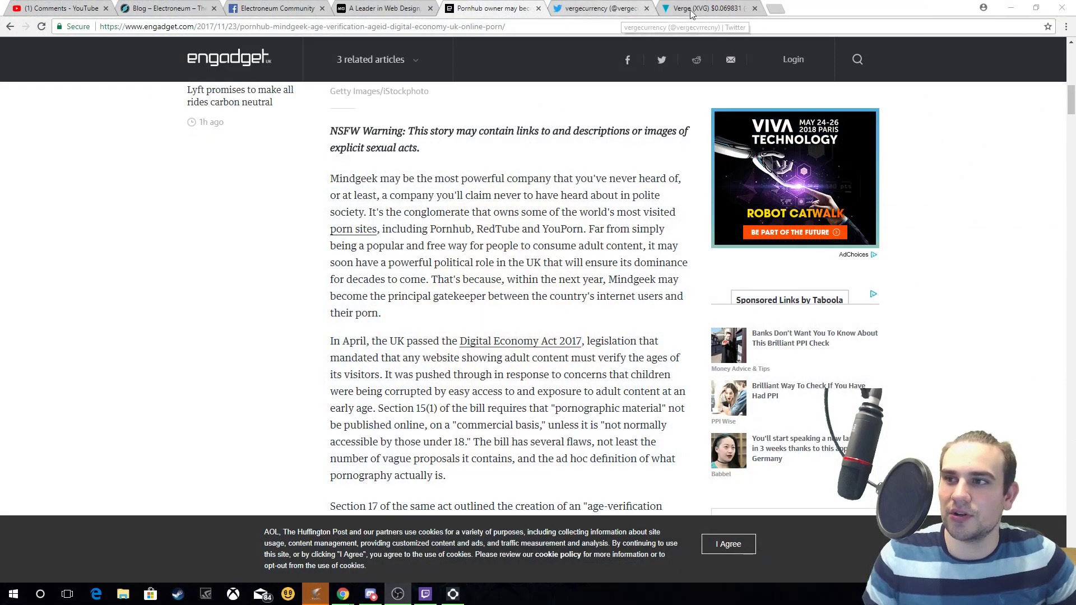
Reload Verge (XVG) on CoinMarketCap, view its 1d price chart, then its exchange markets list.
{"action": "left_click", "coordinate": [691, 11]}
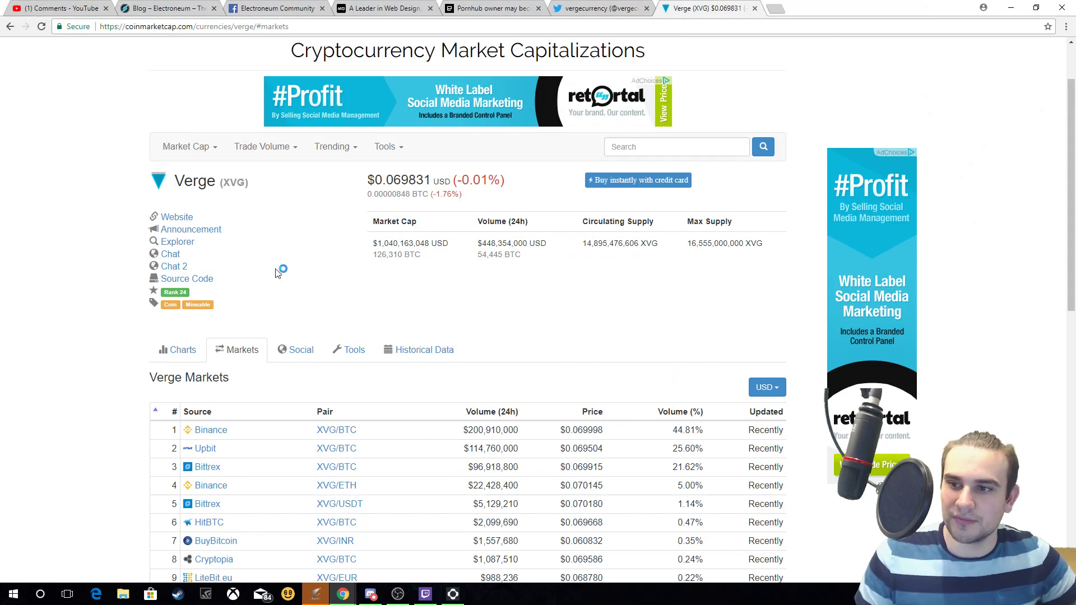
{"action": "left_click", "coordinate": [43, 27]}
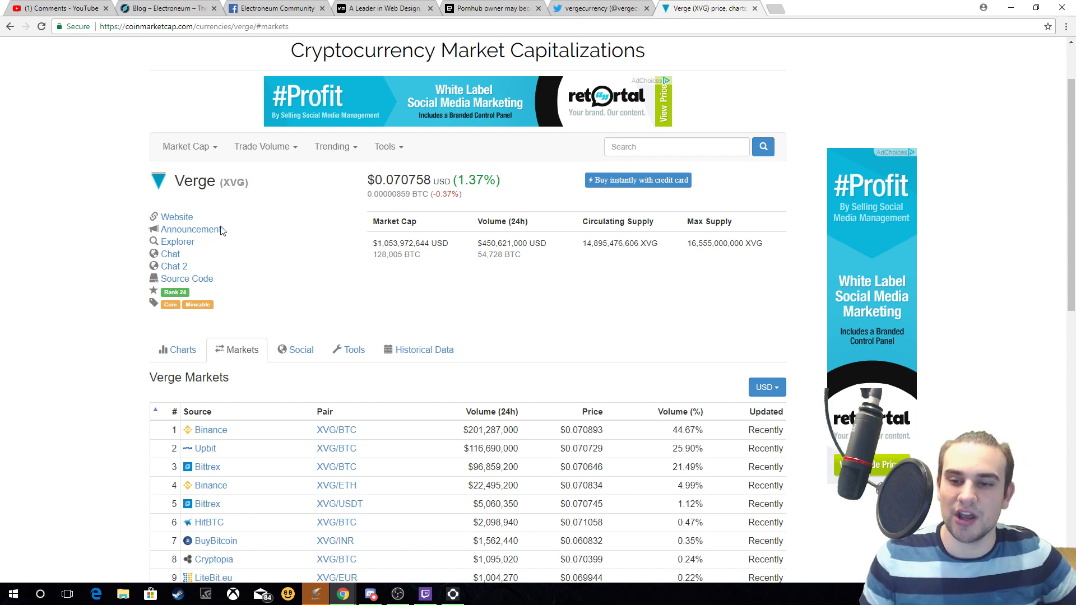
{"action": "left_click", "coordinate": [189, 350]}
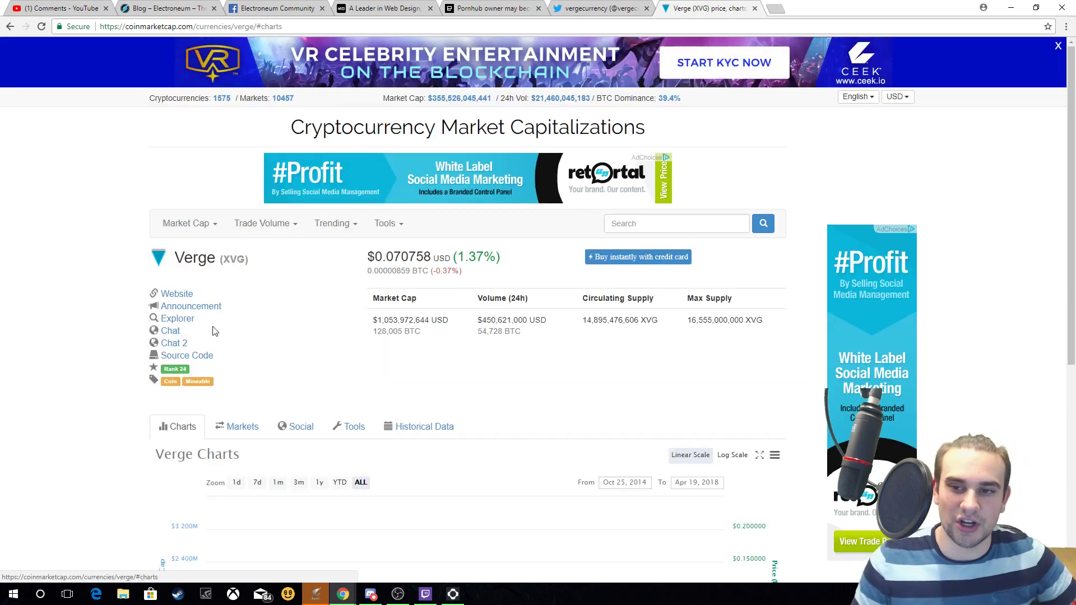
{"action": "scroll", "coordinate": [219, 348], "scroll_direction": "down", "scroll_amount": 2}
{"action": "left_click", "coordinate": [237, 371]}
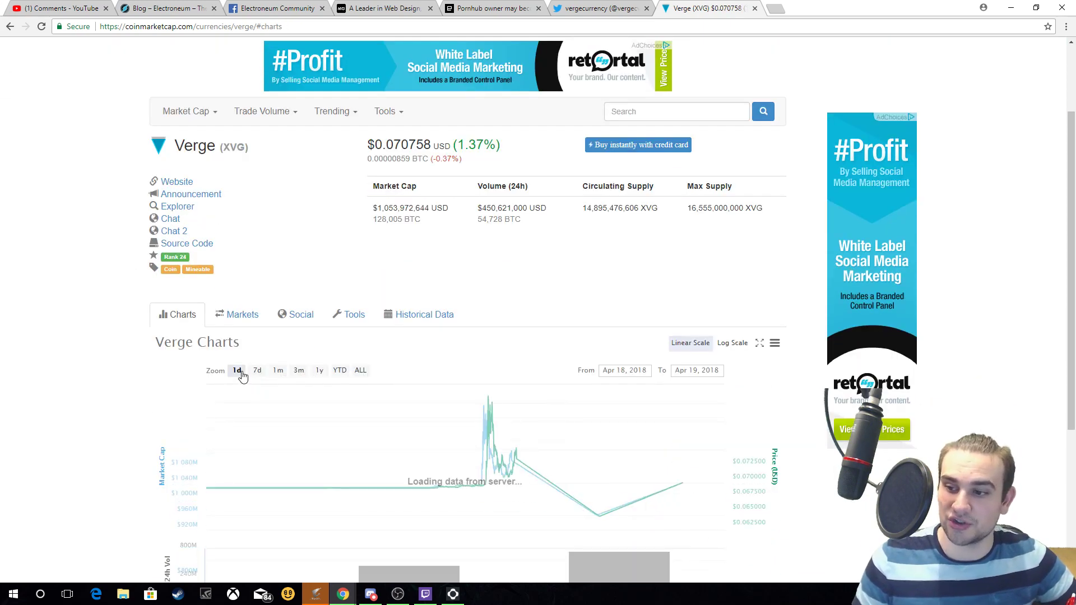
{"action": "scroll", "coordinate": [549, 421], "scroll_direction": "down", "scroll_amount": 3}
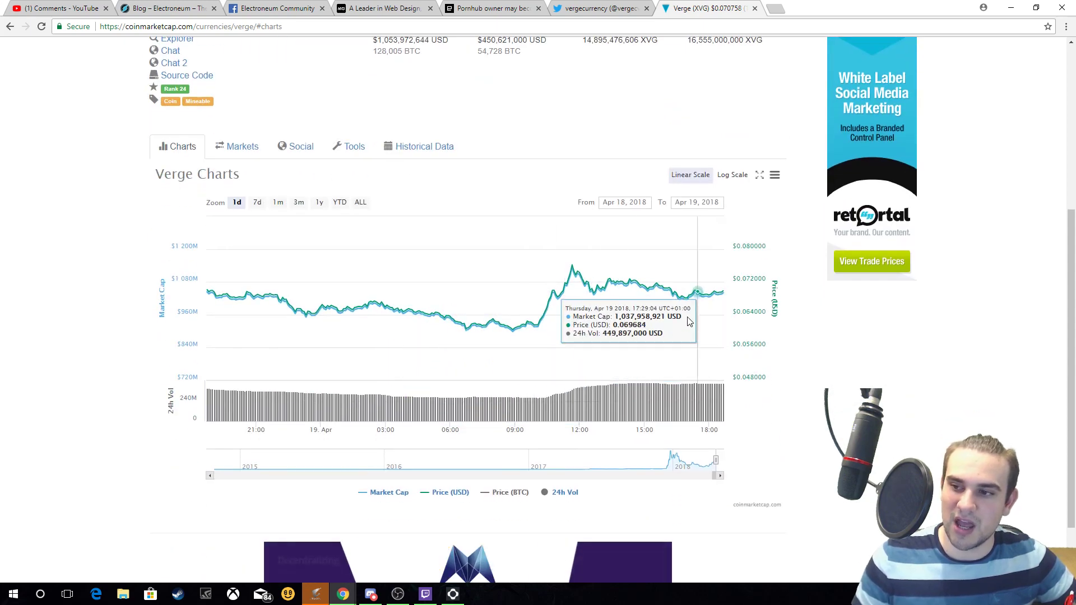
{"action": "mouse_move", "coordinate": [682, 295]}
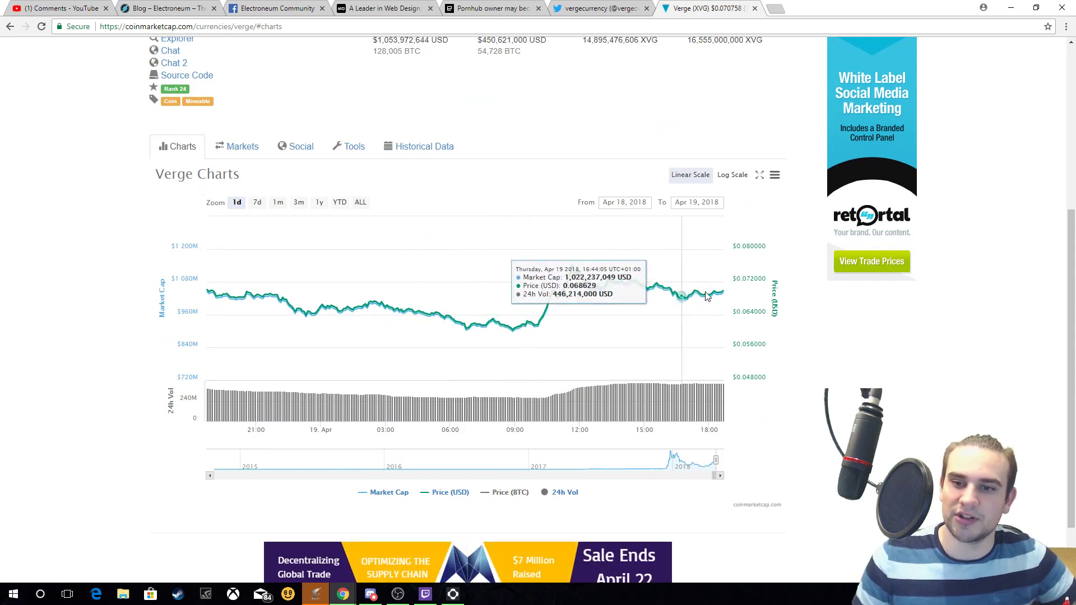
{"action": "scroll", "coordinate": [286, 210], "scroll_direction": "up", "scroll_amount": 2}
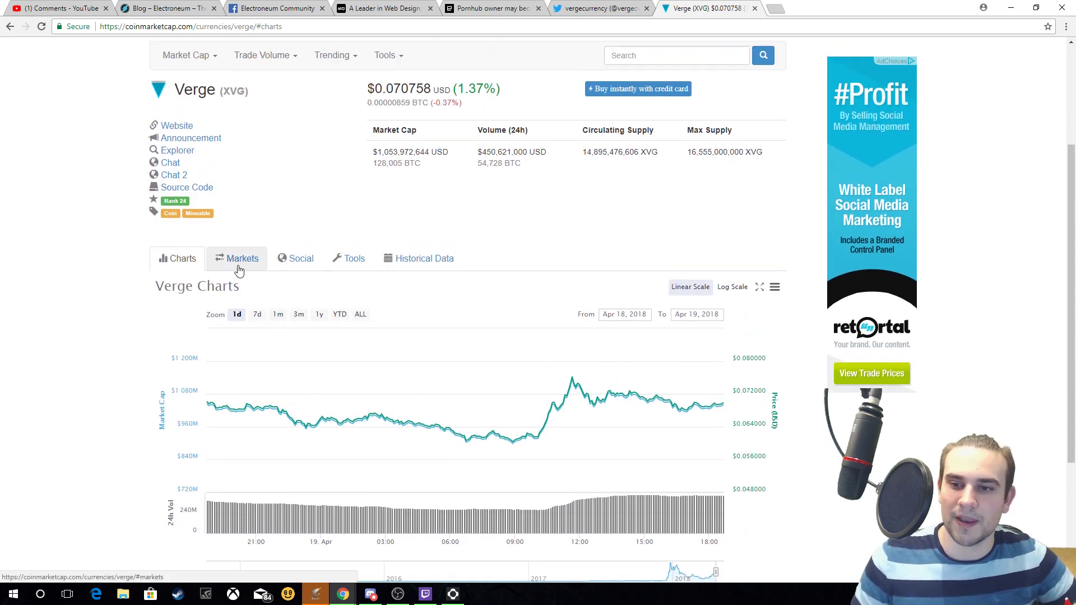
{"action": "left_click", "coordinate": [235, 261]}
{"action": "scroll", "coordinate": [227, 282], "scroll_direction": "down", "scroll_amount": 2}
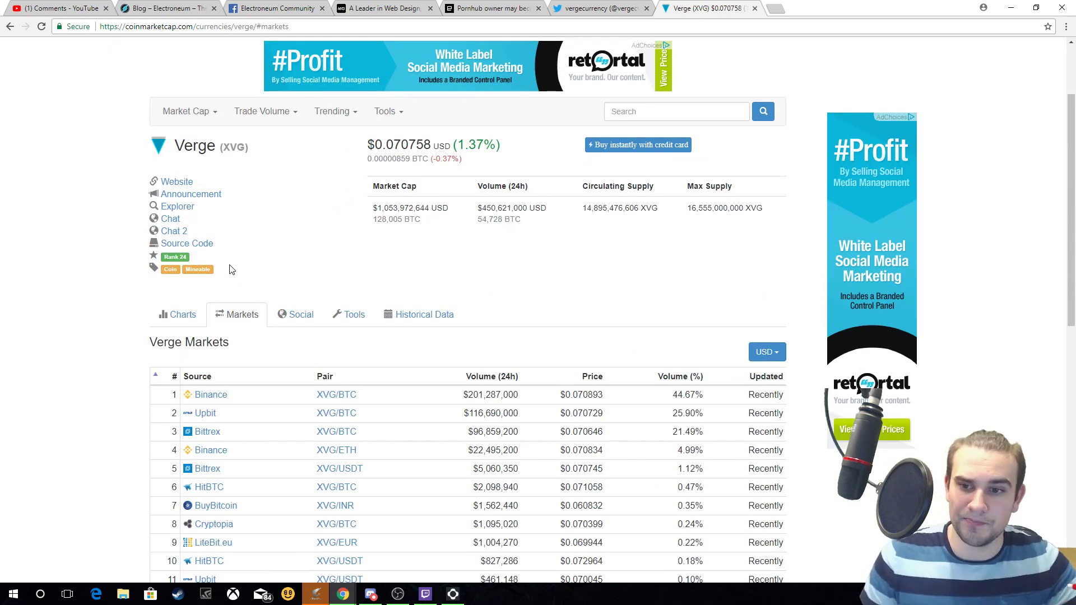
{"action": "scroll", "coordinate": [229, 291], "scroll_direction": "down", "scroll_amount": 2}
{"action": "scroll", "coordinate": [226, 311], "scroll_direction": "down", "scroll_amount": 2}
{"action": "scroll", "coordinate": [217, 314], "scroll_direction": "up", "scroll_amount": 4}
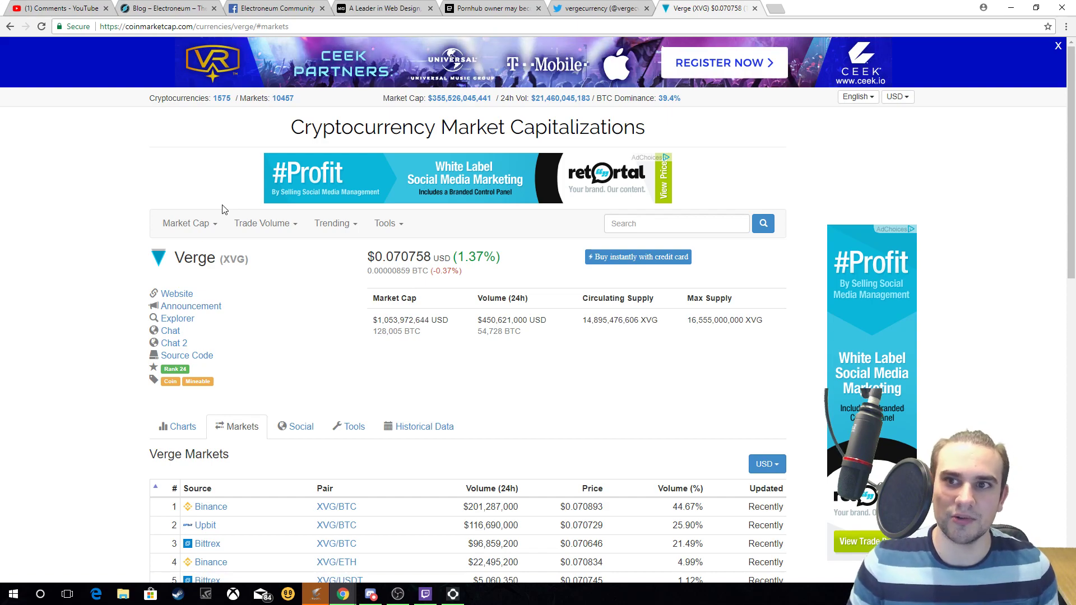
Bring up the vergecurrency Twitter profile to read its MindGeek partnership and VergeDay tweets.
{"action": "left_click", "coordinate": [622, 12]}
{"action": "scroll", "coordinate": [240, 440], "scroll_direction": "up", "scroll_amount": 5}
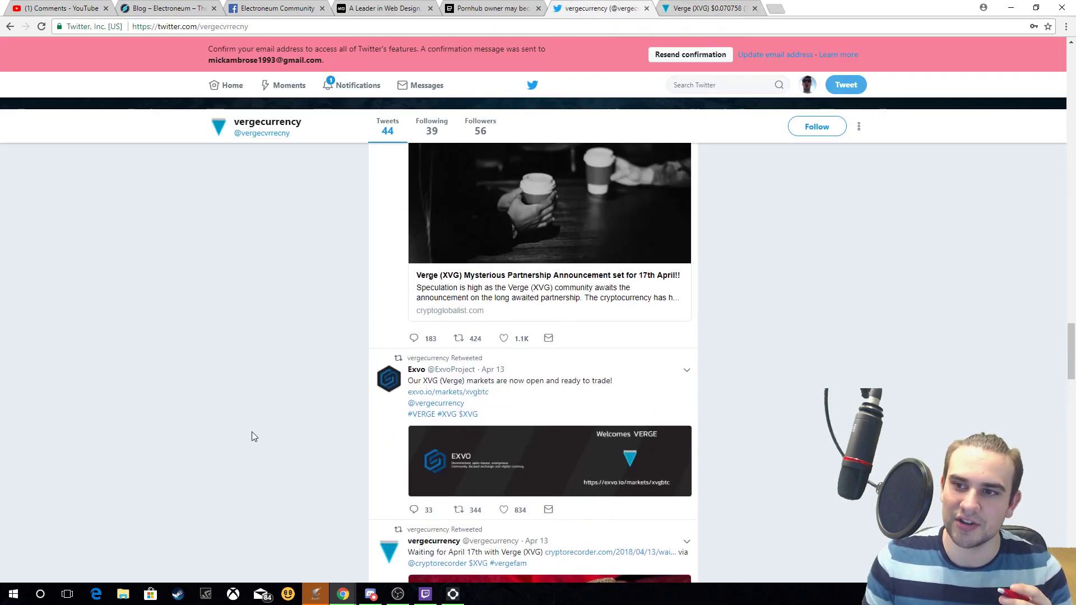
{"action": "scroll", "coordinate": [271, 419], "scroll_direction": "up", "scroll_amount": 5}
{"action": "scroll", "coordinate": [271, 412], "scroll_direction": "up", "scroll_amount": 5}
{"action": "scroll", "coordinate": [272, 413], "scroll_direction": "up", "scroll_amount": 5}
{"action": "scroll", "coordinate": [270, 408], "scroll_direction": "up", "scroll_amount": 5}
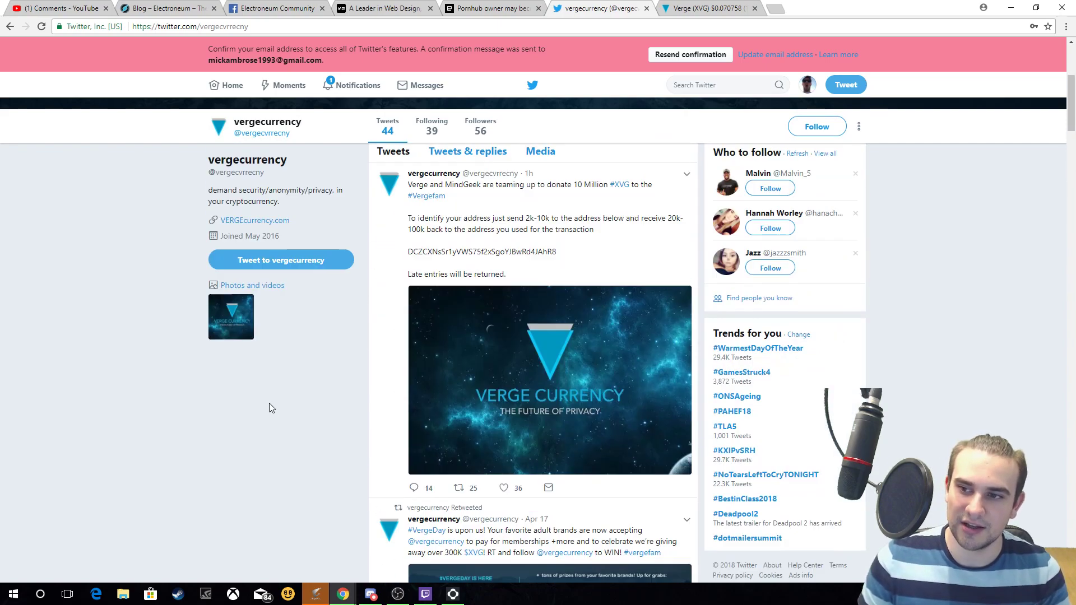
{"action": "scroll", "coordinate": [269, 407], "scroll_direction": "up", "scroll_amount": 5}
{"action": "scroll", "coordinate": [266, 424], "scroll_direction": "down", "scroll_amount": 5}
{"action": "scroll", "coordinate": [266, 424], "scroll_direction": "down", "scroll_amount": 1}
{"action": "scroll", "coordinate": [265, 424], "scroll_direction": "down", "scroll_amount": 1}
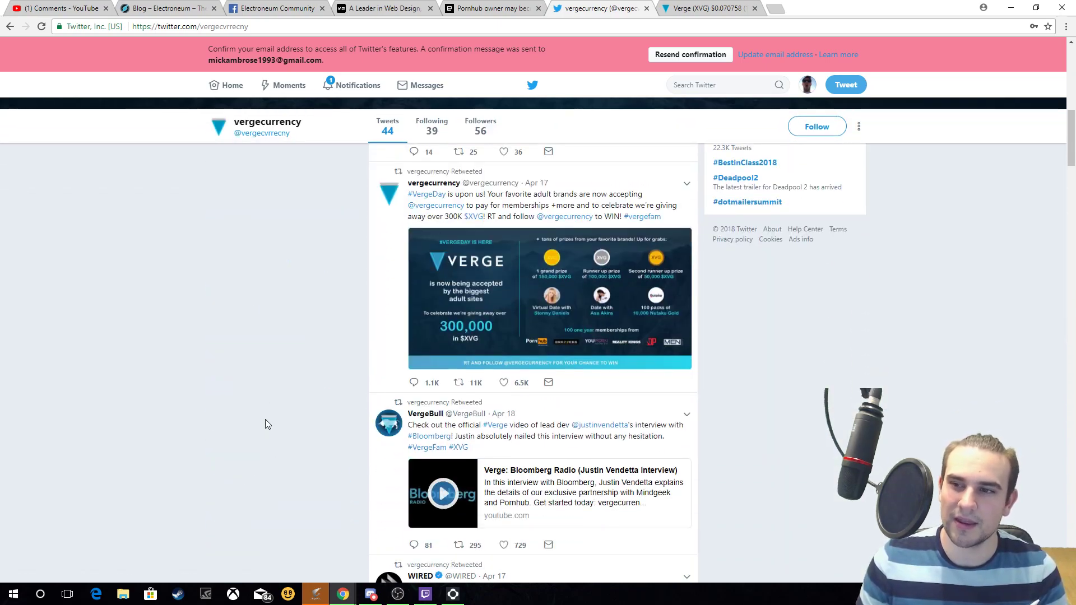
{"action": "scroll", "coordinate": [265, 424], "scroll_direction": "up", "scroll_amount": 1}
{"action": "scroll", "coordinate": [264, 424], "scroll_direction": "up", "scroll_amount": 2}
{"action": "scroll", "coordinate": [265, 424], "scroll_direction": "down", "scroll_amount": 2}
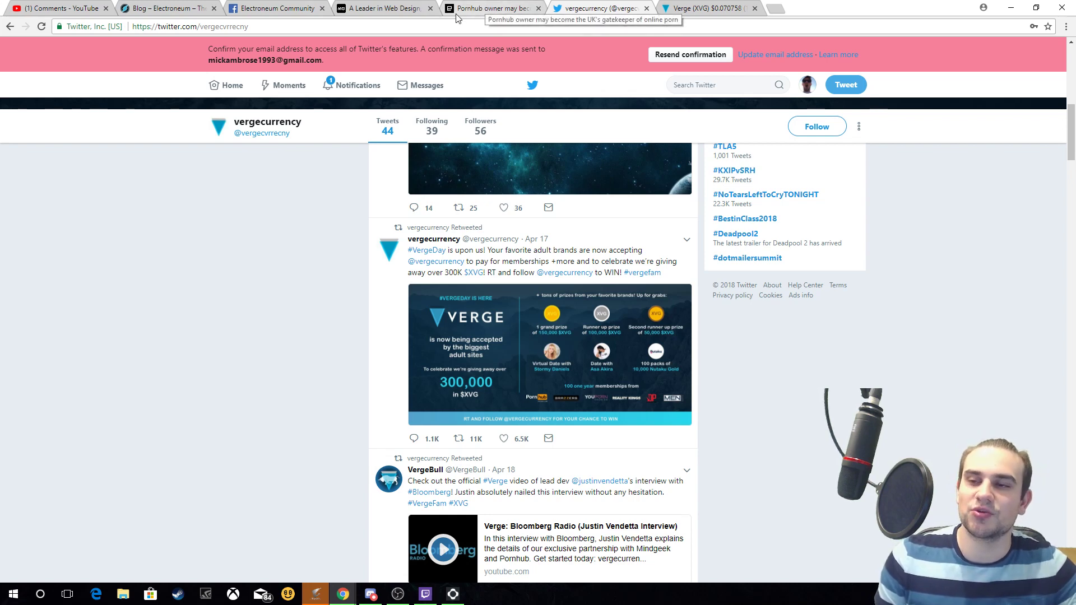
Bring up mindgeek.com to browse its What We Do, Who We Are and stats sections.
{"action": "left_click", "coordinate": [383, 9]}
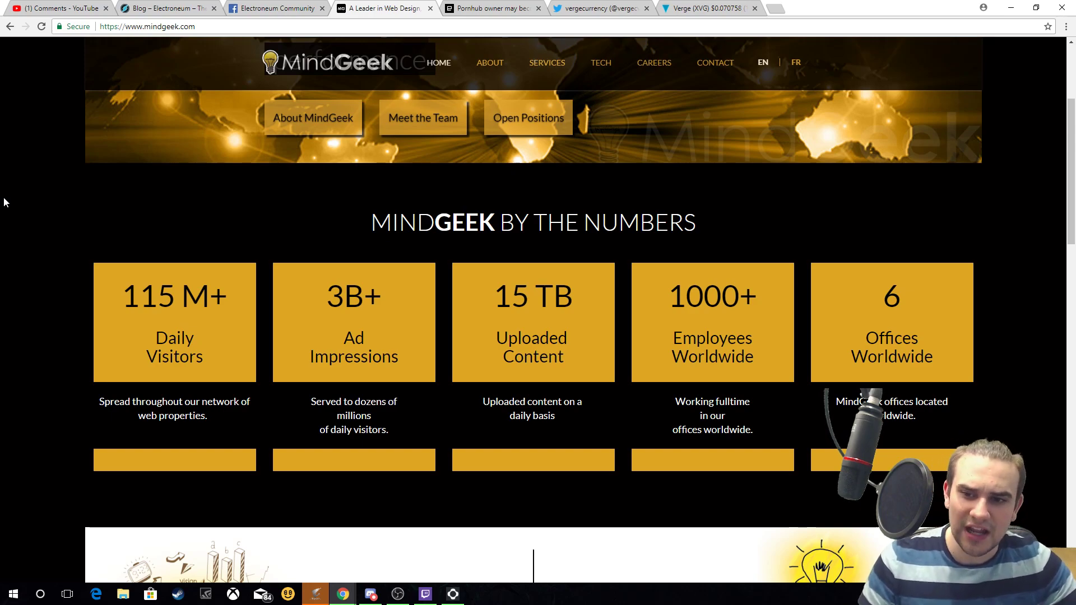
{"action": "scroll", "coordinate": [104, 262], "scroll_direction": "down", "scroll_amount": 3}
{"action": "scroll", "coordinate": [103, 265], "scroll_direction": "down", "scroll_amount": 6}
{"action": "scroll", "coordinate": [103, 268], "scroll_direction": "down", "scroll_amount": 3}
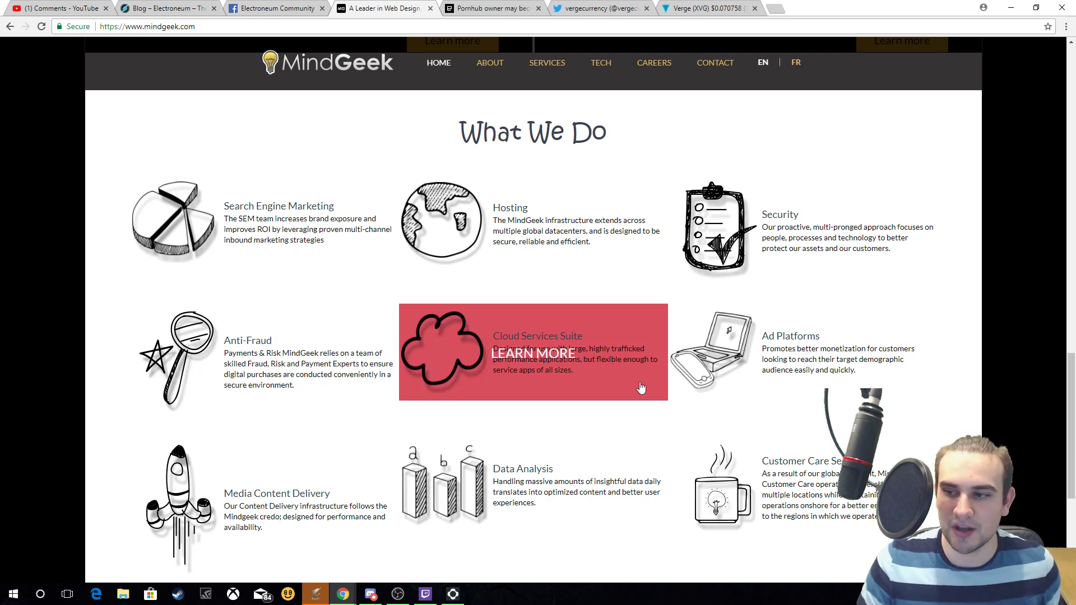
{"action": "mouse_move", "coordinate": [265, 503]}
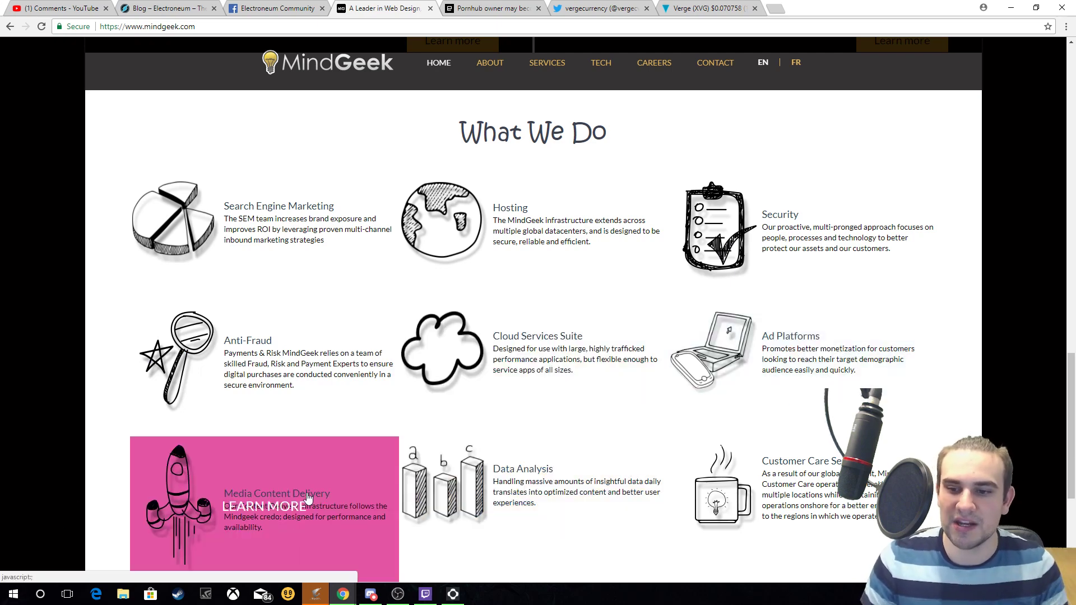
{"action": "scroll", "coordinate": [428, 496], "scroll_direction": "down", "scroll_amount": 1}
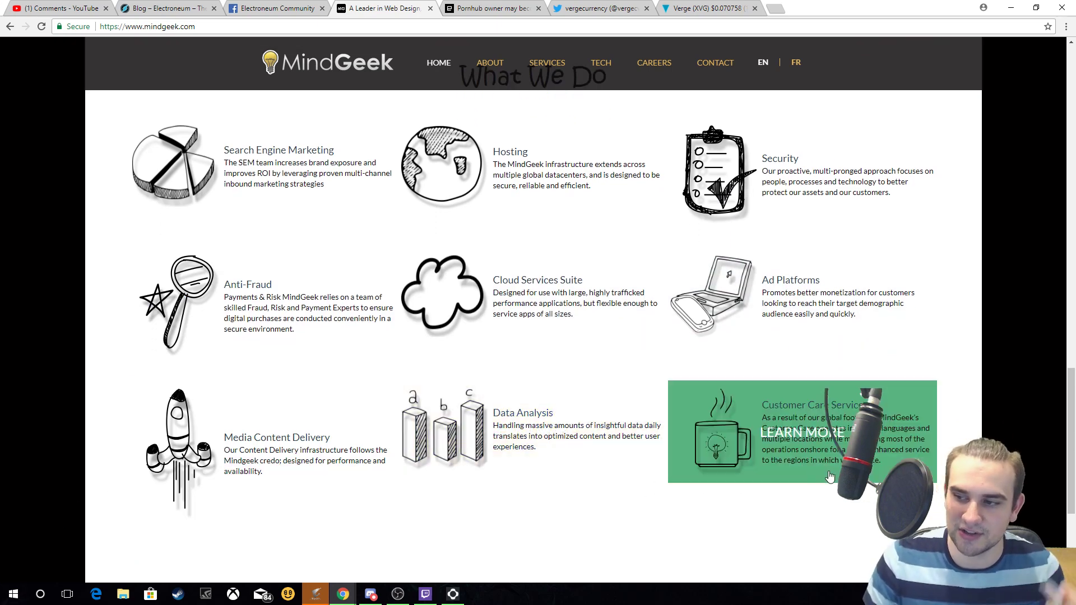
{"action": "scroll", "coordinate": [711, 353], "scroll_direction": "down", "scroll_amount": 2}
{"action": "scroll", "coordinate": [244, 421], "scroll_direction": "up", "scroll_amount": 1}
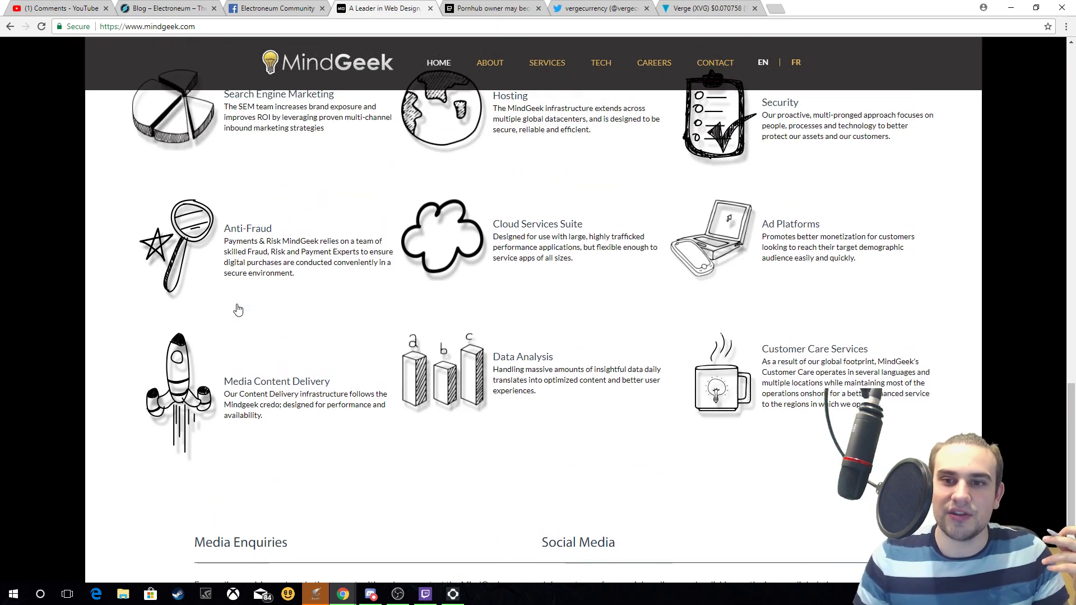
{"action": "scroll", "coordinate": [235, 307], "scroll_direction": "up", "scroll_amount": 2}
{"action": "scroll", "coordinate": [55, 268], "scroll_direction": "up", "scroll_amount": 2}
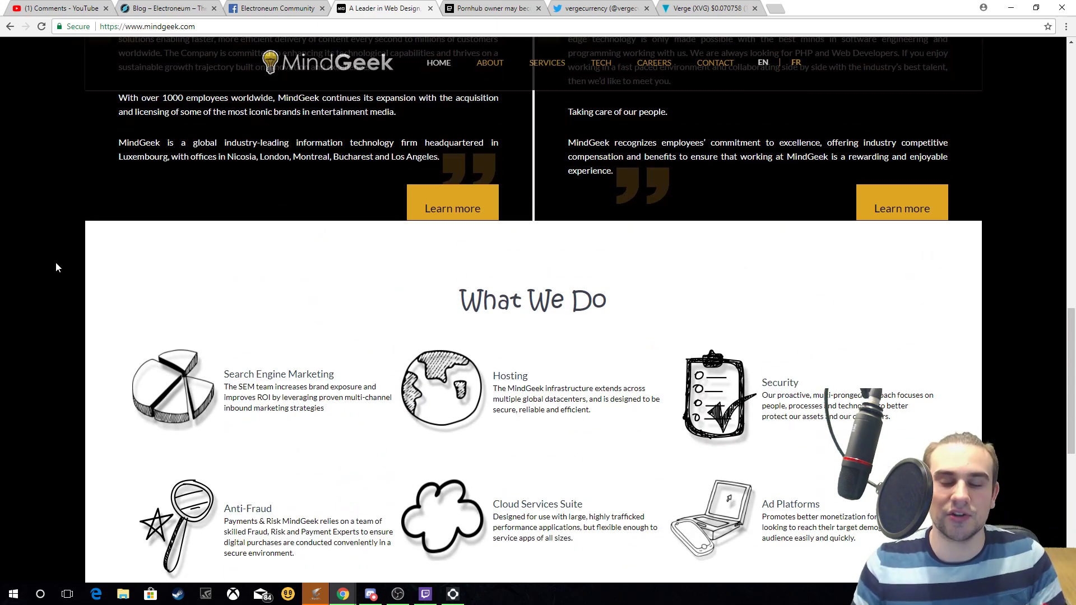
{"action": "scroll", "coordinate": [34, 320], "scroll_direction": "up", "scroll_amount": 1}
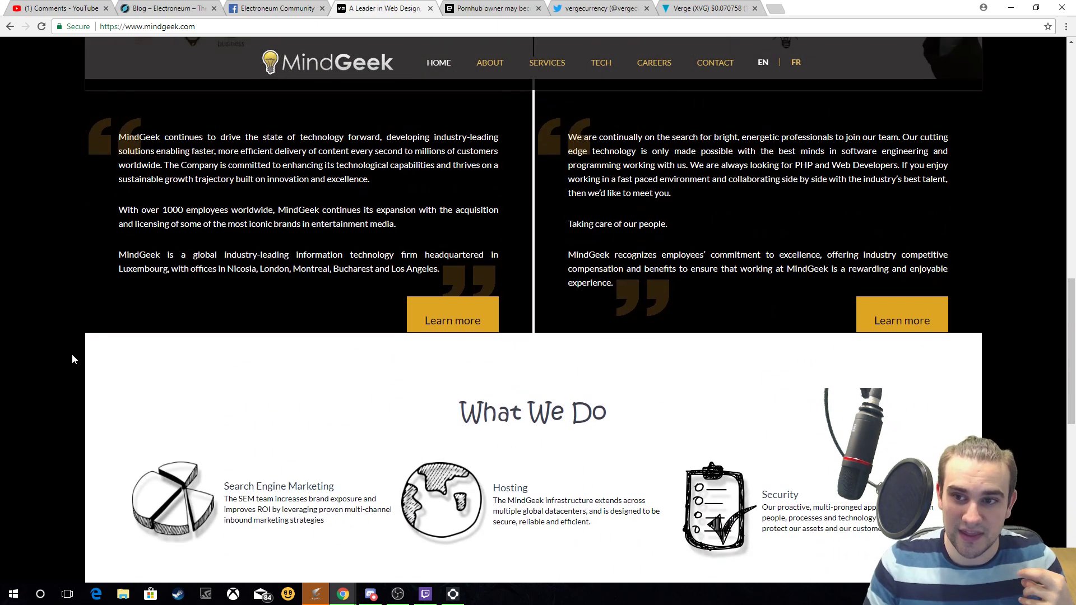
{"action": "scroll", "coordinate": [64, 344], "scroll_direction": "up", "scroll_amount": 2}
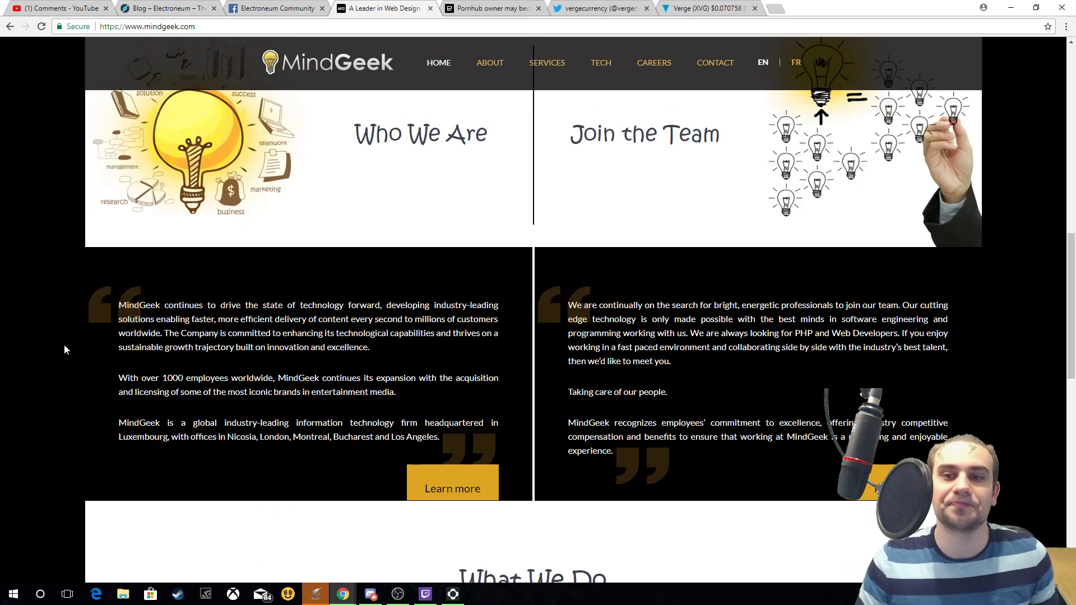
{"action": "scroll", "coordinate": [65, 344], "scroll_direction": "up", "scroll_amount": 2}
{"action": "scroll", "coordinate": [64, 344], "scroll_direction": "up", "scroll_amount": 2}
{"action": "scroll", "coordinate": [64, 347], "scroll_direction": "up", "scroll_amount": 3}
{"action": "scroll", "coordinate": [64, 343], "scroll_direction": "up", "scroll_amount": 1}
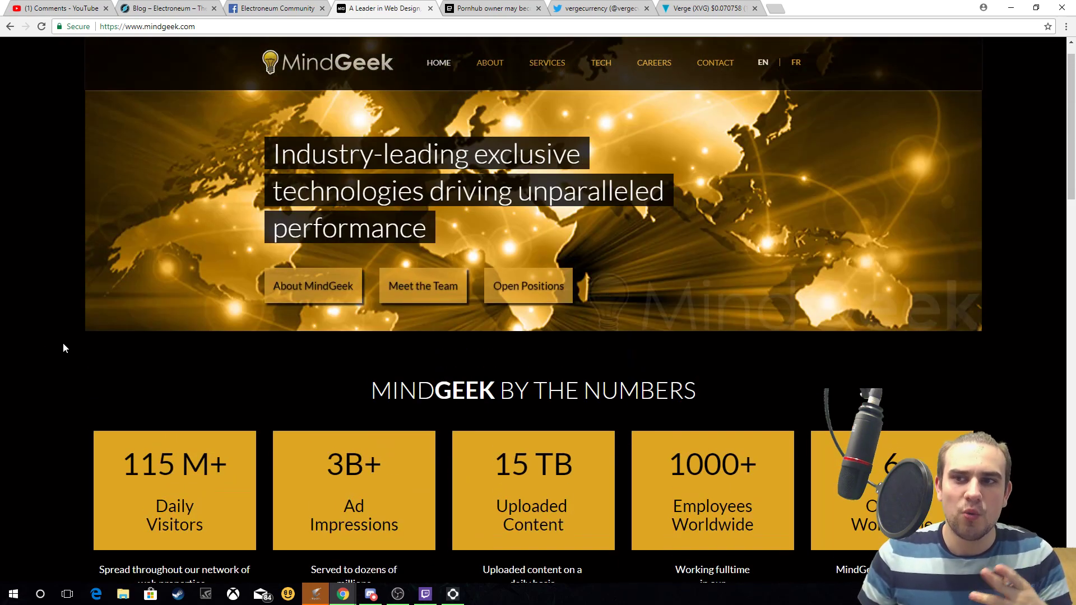
Bring up the Engadget 'Pornhub owner may become…' article on UK Digital Economy Act age verification.
{"action": "left_click", "coordinate": [484, 11]}
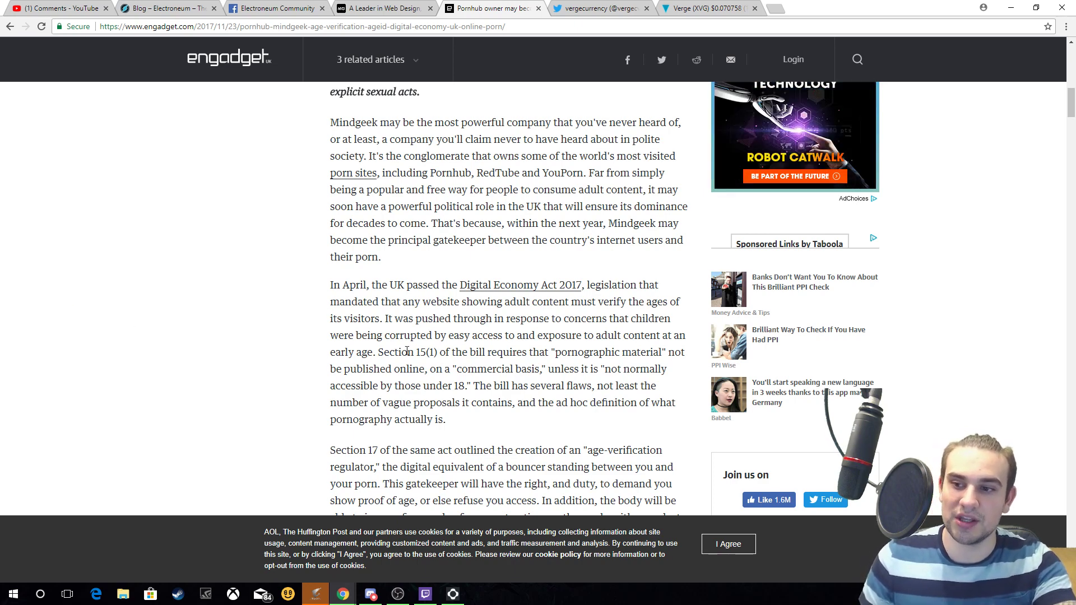
{"action": "scroll", "coordinate": [407, 352], "scroll_direction": "down", "scroll_amount": 2}
{"action": "scroll", "coordinate": [400, 358], "scroll_direction": "down", "scroll_amount": 2}
{"action": "scroll", "coordinate": [404, 346], "scroll_direction": "down", "scroll_amount": 3}
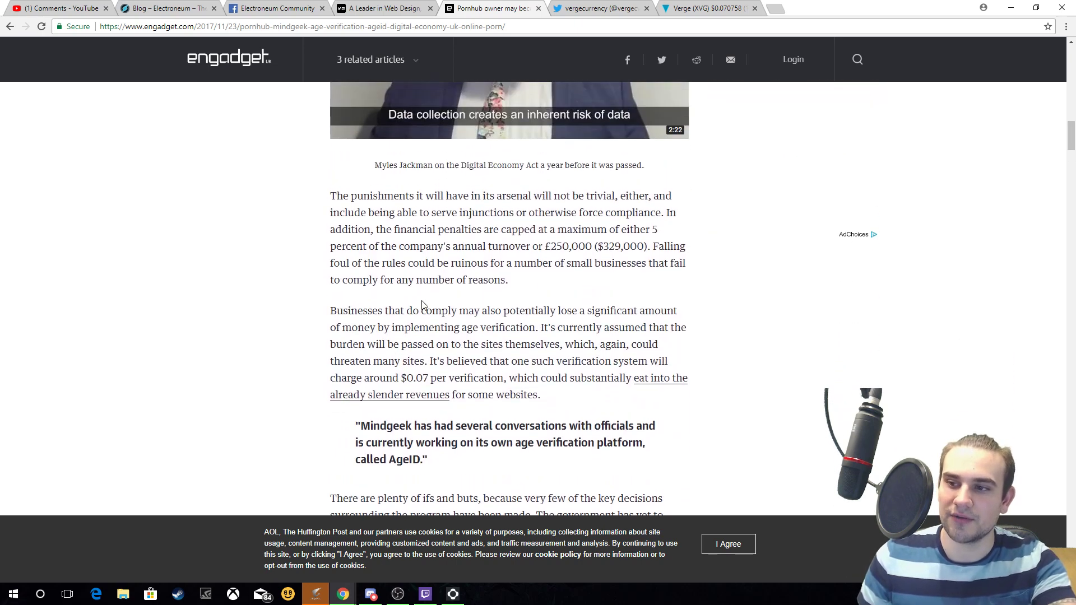
{"action": "scroll", "coordinate": [423, 305], "scroll_direction": "down", "scroll_amount": 2}
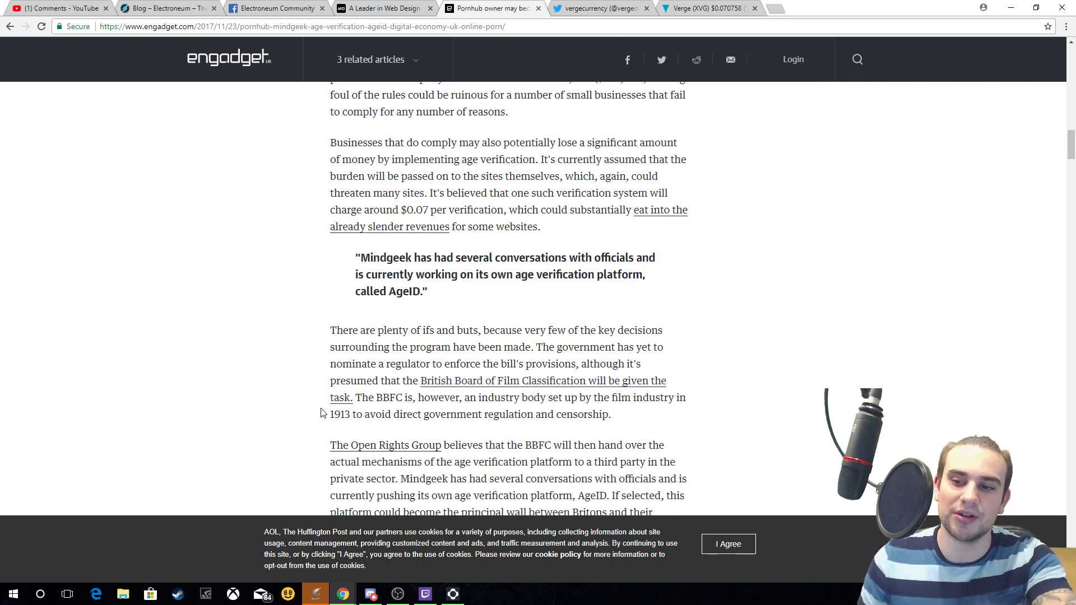
{"action": "scroll", "coordinate": [303, 411], "scroll_direction": "up", "scroll_amount": 2}
{"action": "scroll", "coordinate": [281, 408], "scroll_direction": "up", "scroll_amount": 1}
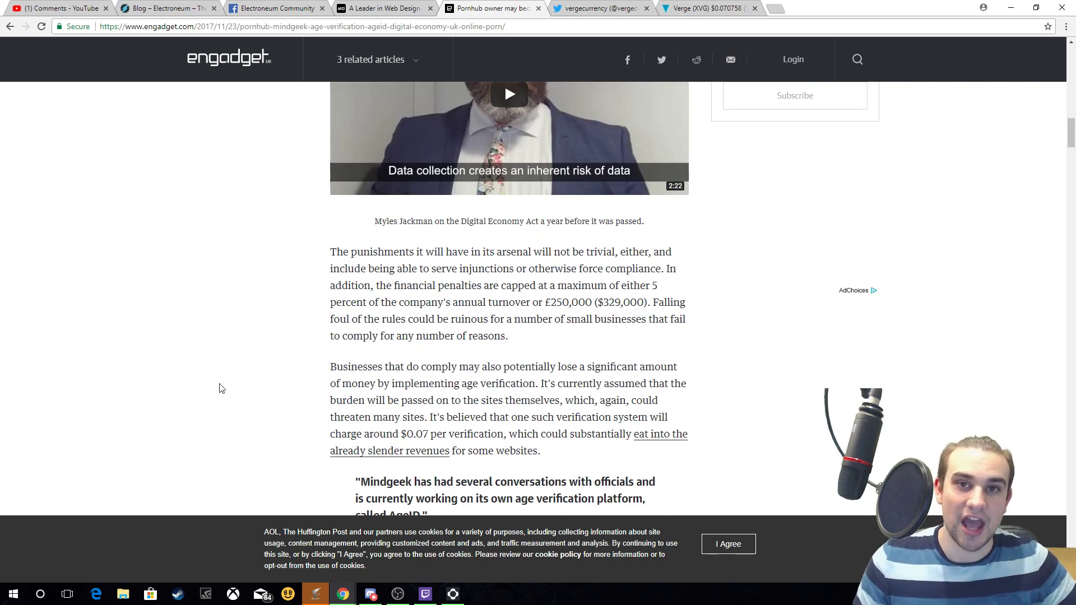
{"action": "scroll", "coordinate": [169, 372], "scroll_direction": "up", "scroll_amount": 2}
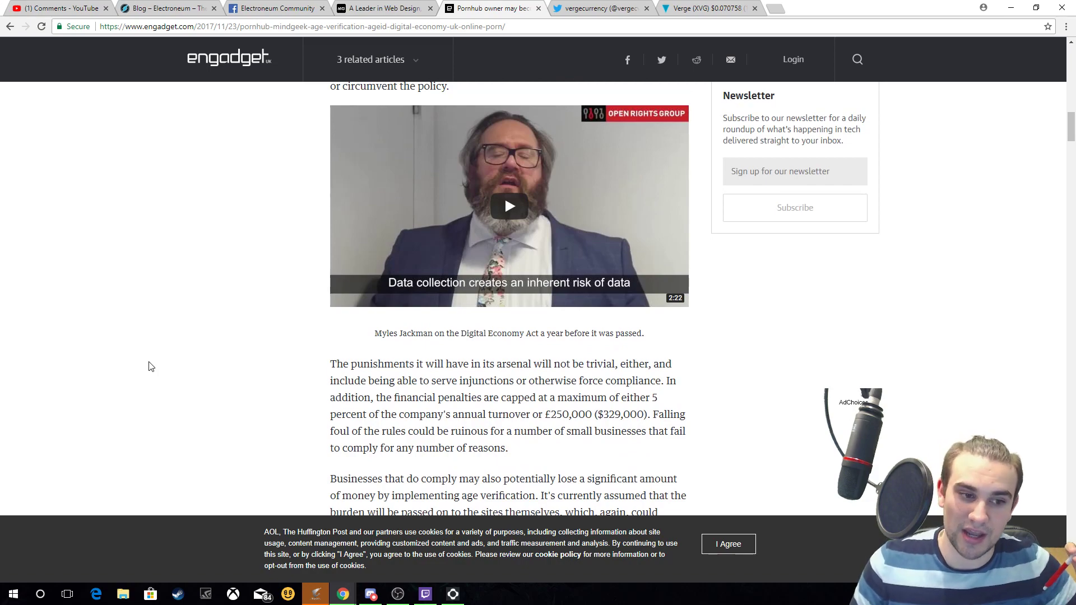
{"action": "scroll", "coordinate": [150, 364], "scroll_direction": "down", "scroll_amount": 4}
{"action": "scroll", "coordinate": [153, 358], "scroll_direction": "down", "scroll_amount": 2}
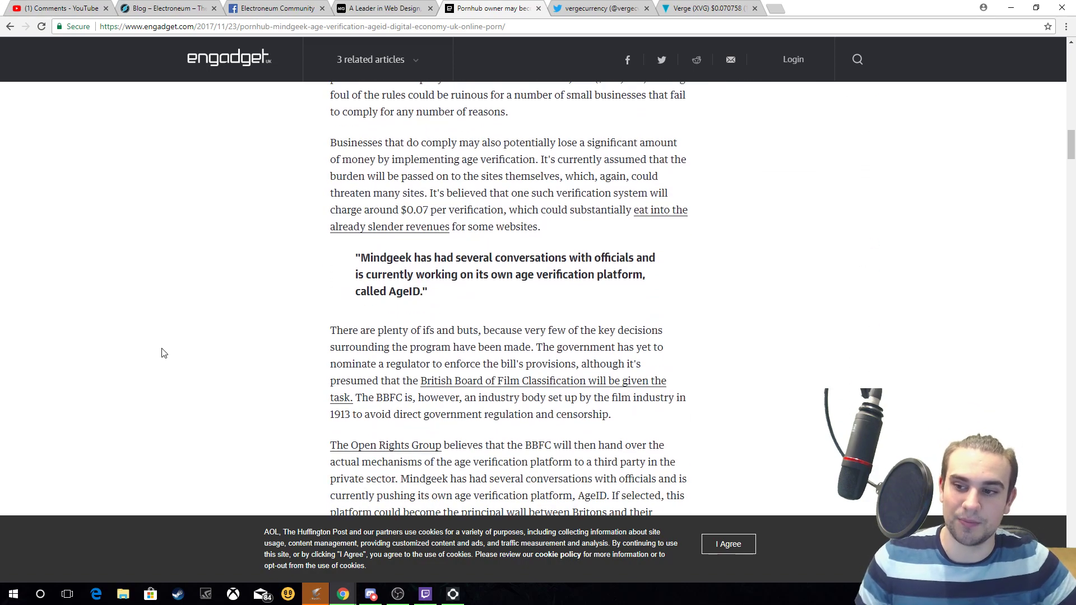
{"action": "scroll", "coordinate": [74, 346], "scroll_direction": "up", "scroll_amount": 3}
{"action": "scroll", "coordinate": [61, 358], "scroll_direction": "up", "scroll_amount": 3}
{"action": "scroll", "coordinate": [68, 343], "scroll_direction": "up", "scroll_amount": 1}
{"action": "scroll", "coordinate": [96, 356], "scroll_direction": "up", "scroll_amount": 1}
{"action": "scroll", "coordinate": [101, 370], "scroll_direction": "up", "scroll_amount": 2}
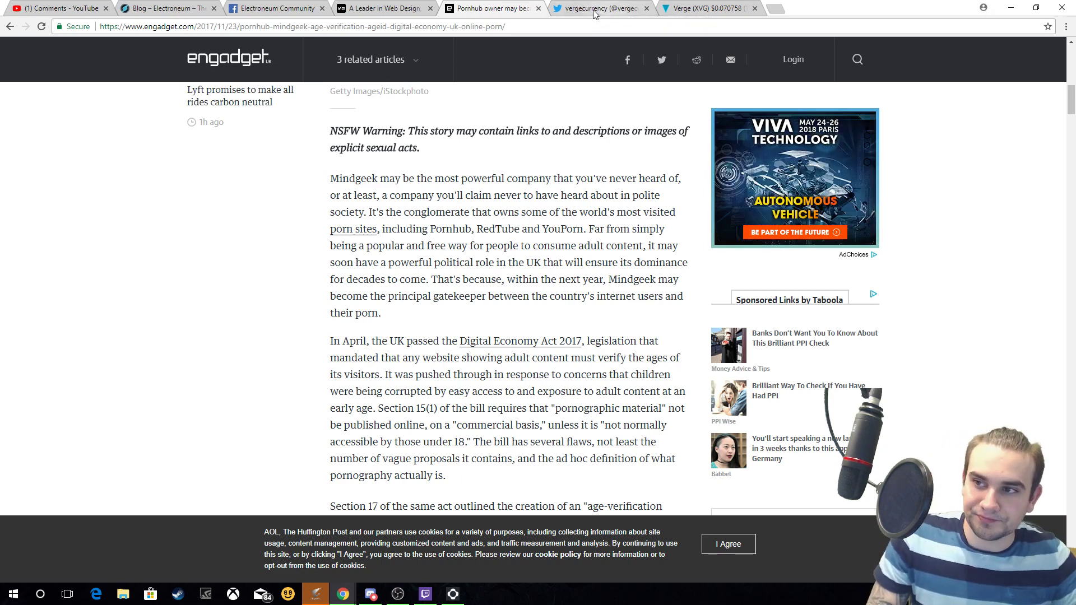
Return to the mindgeek.com homepage to browse down to the footer and back to What We Do.
{"action": "left_click", "coordinate": [373, 10]}
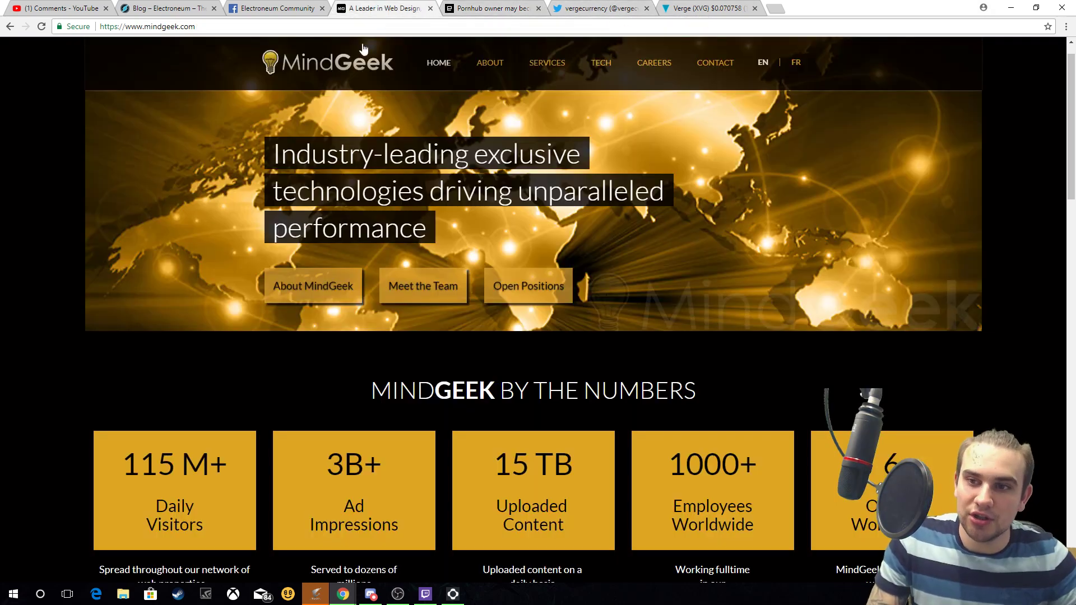
{"action": "scroll", "coordinate": [462, 305], "scroll_direction": "down", "scroll_amount": 2}
{"action": "scroll", "coordinate": [440, 305], "scroll_direction": "down", "scroll_amount": 3}
{"action": "scroll", "coordinate": [434, 301], "scroll_direction": "down", "scroll_amount": 2}
{"action": "scroll", "coordinate": [430, 297], "scroll_direction": "down", "scroll_amount": 2}
{"action": "scroll", "coordinate": [430, 296], "scroll_direction": "down", "scroll_amount": 1}
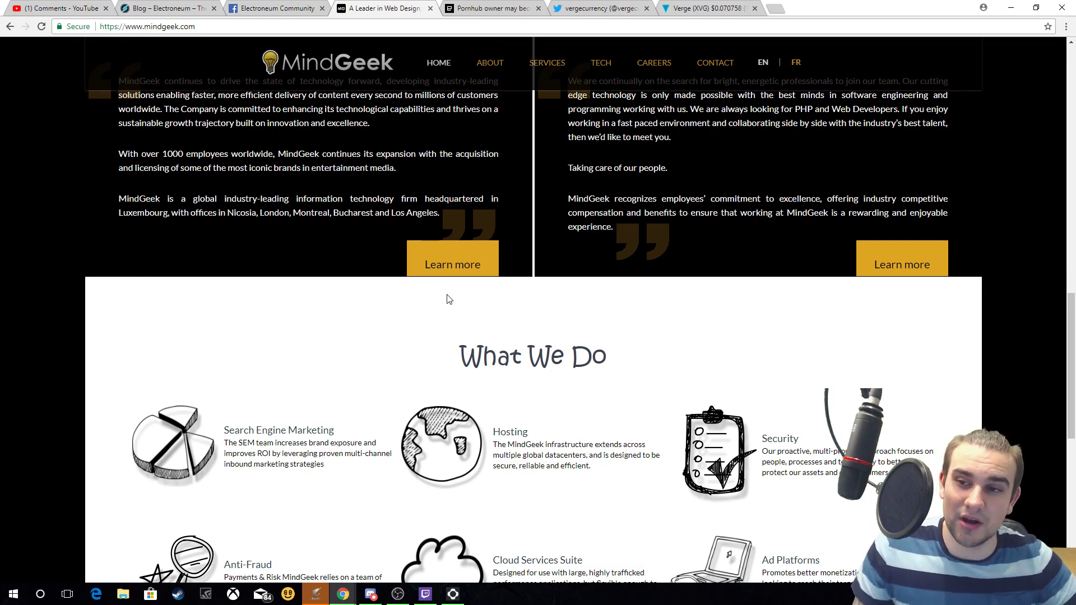
{"action": "scroll", "coordinate": [448, 300], "scroll_direction": "down", "scroll_amount": 3}
{"action": "scroll", "coordinate": [454, 324], "scroll_direction": "down", "scroll_amount": 5}
{"action": "scroll", "coordinate": [458, 333], "scroll_direction": "down", "scroll_amount": 3}
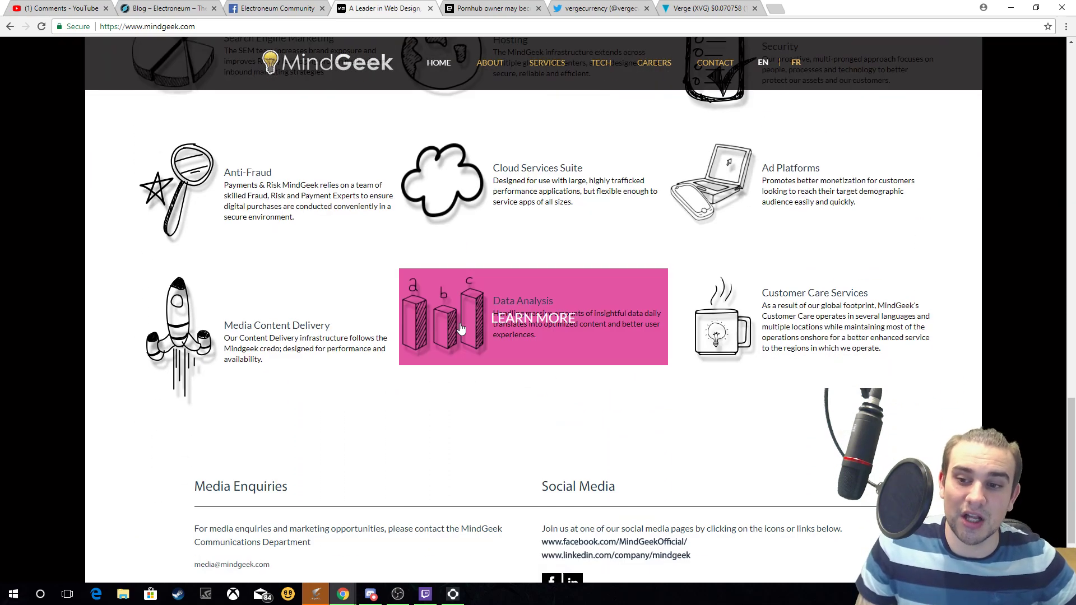
{"action": "scroll", "coordinate": [459, 337], "scroll_direction": "down", "scroll_amount": 3}
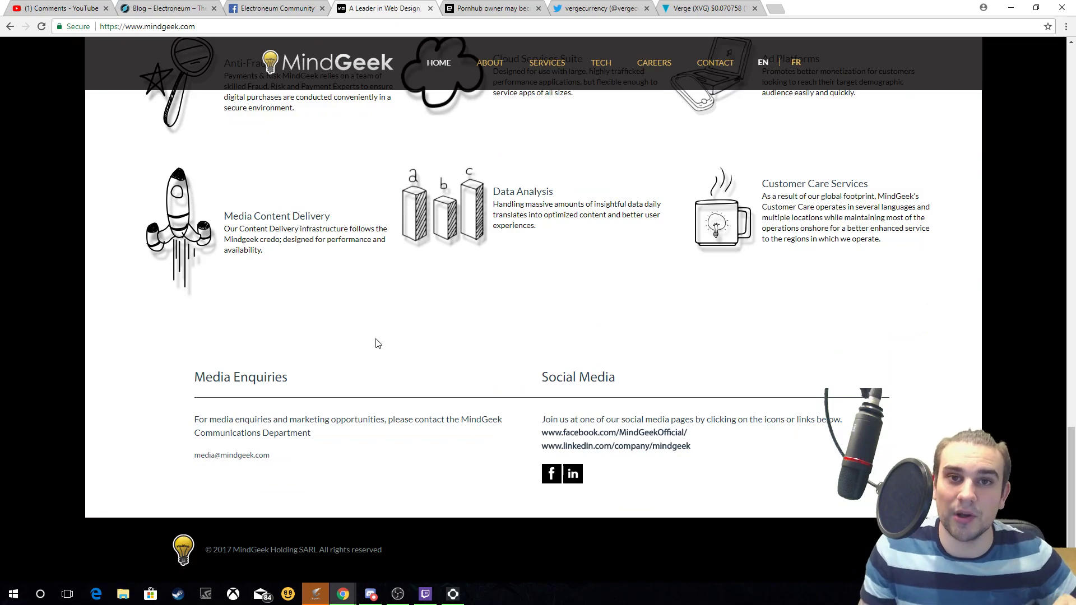
{"action": "scroll", "coordinate": [375, 337], "scroll_direction": "up", "scroll_amount": 5}
{"action": "scroll", "coordinate": [392, 336], "scroll_direction": "up", "scroll_amount": 3}
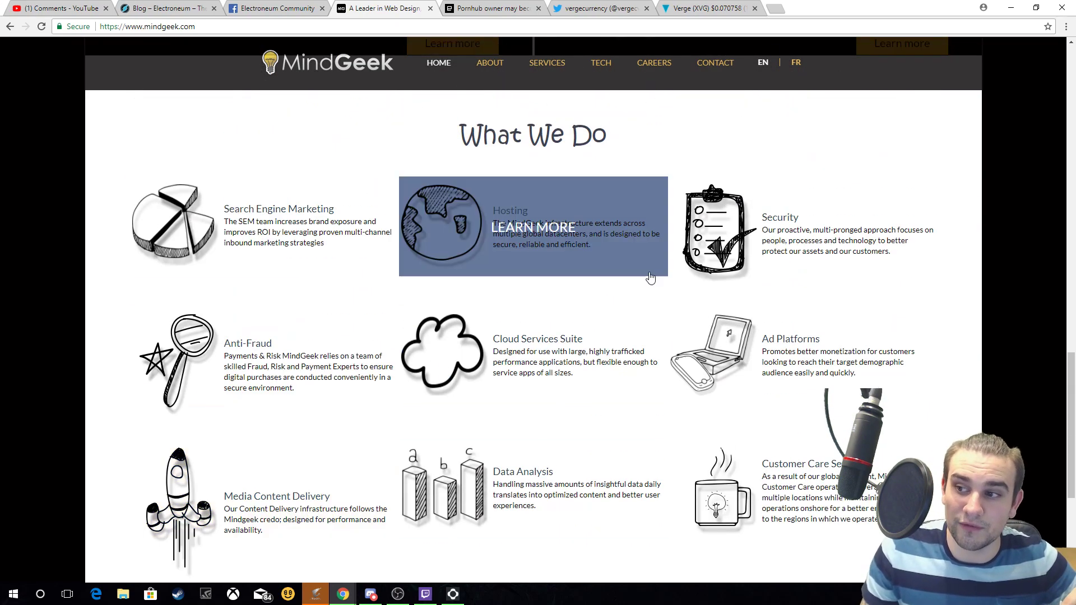